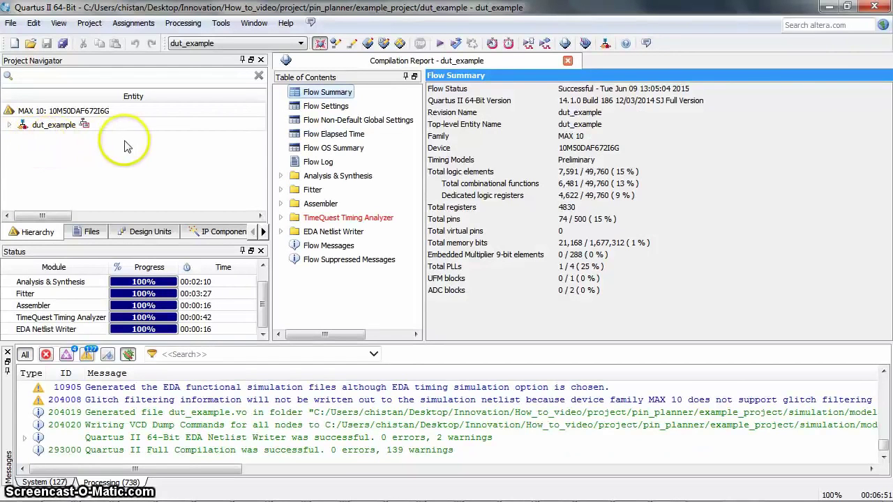
- Open the Pin Planner for the MAX 10 10M50DAF672I6G package and display the Pin Legend
left_click(135, 24)
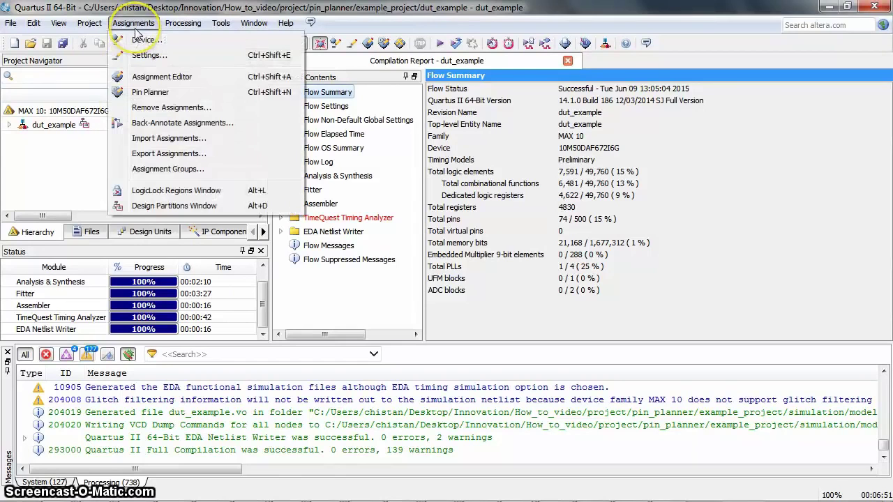
left_click(145, 94)
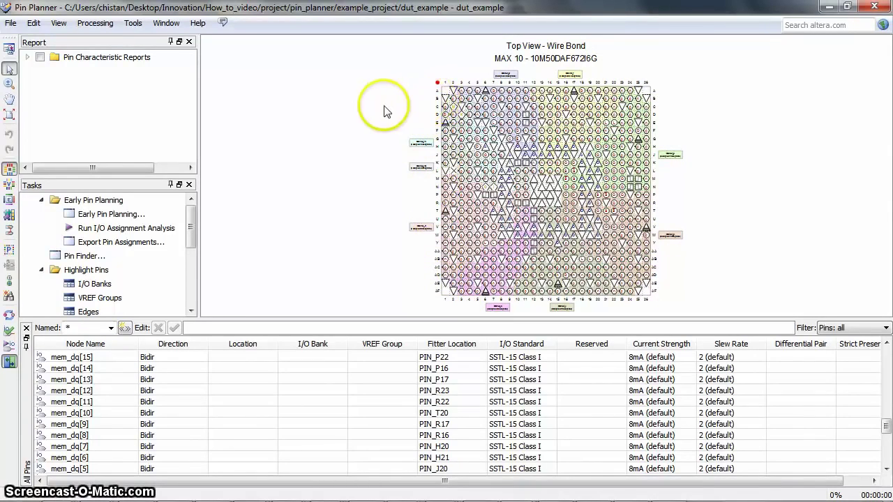
left_click(10, 282)
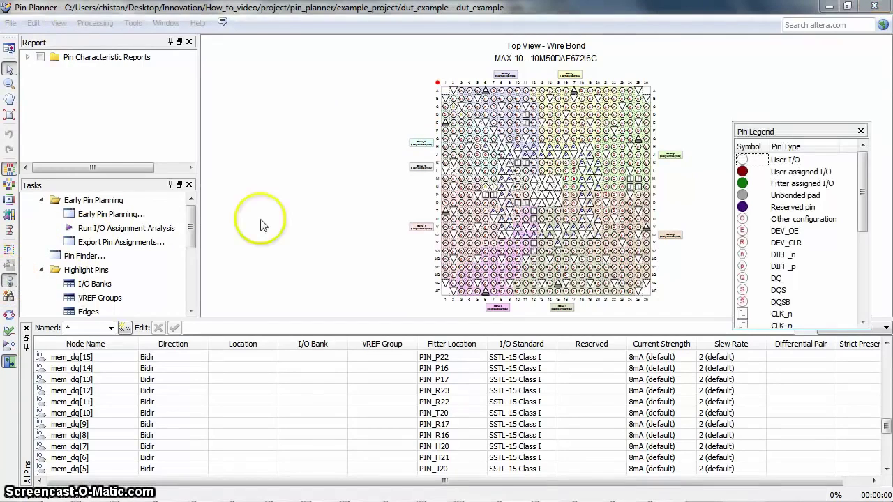
left_click_drag(862, 179, 864, 140)
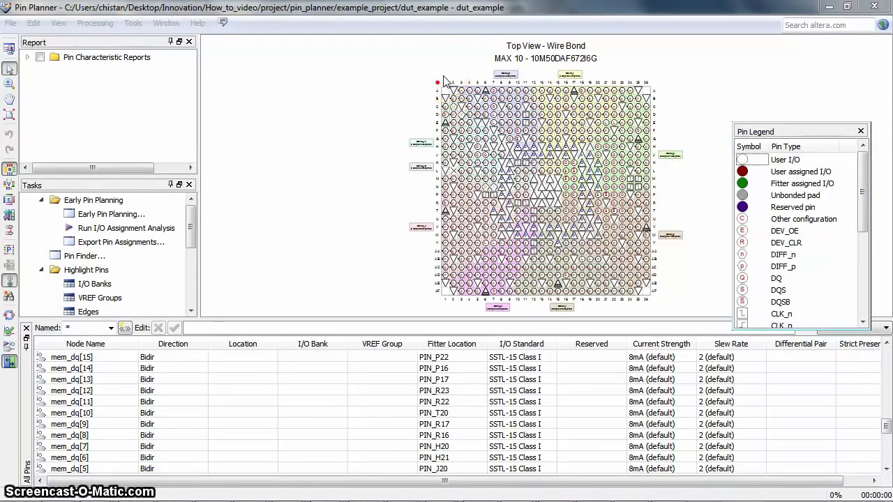
- Zoom the package view, show differential pin pair connections, and enable Live I/O Check (168001 passed)
left_click(369, 90)
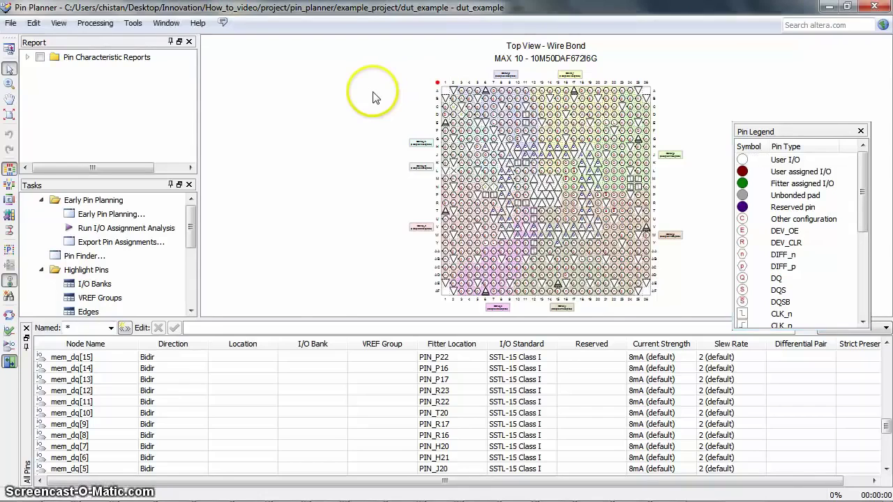
scroll(310, 148, "up", 1, "ctrl")
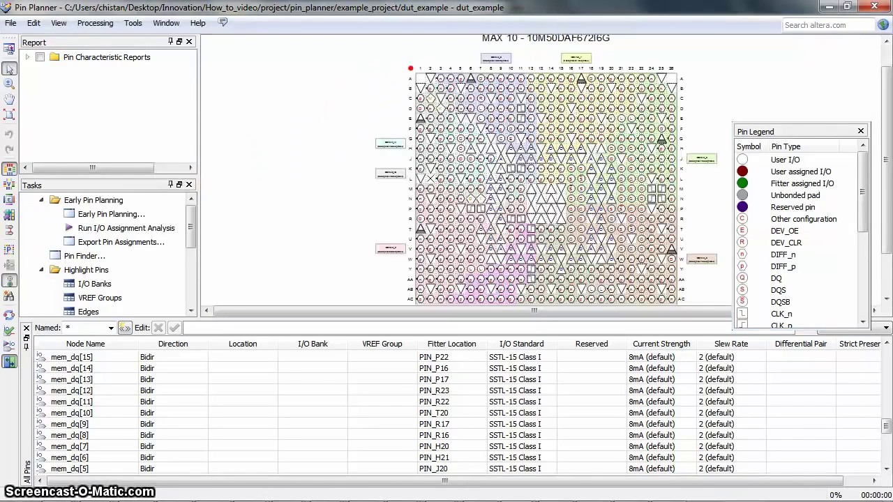
left_click(8, 232)
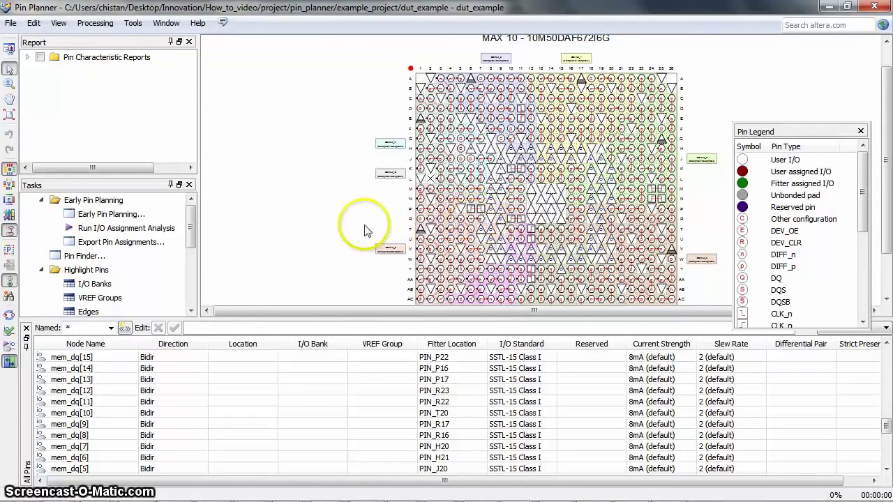
left_click(8, 334)
left_click(232, 455)
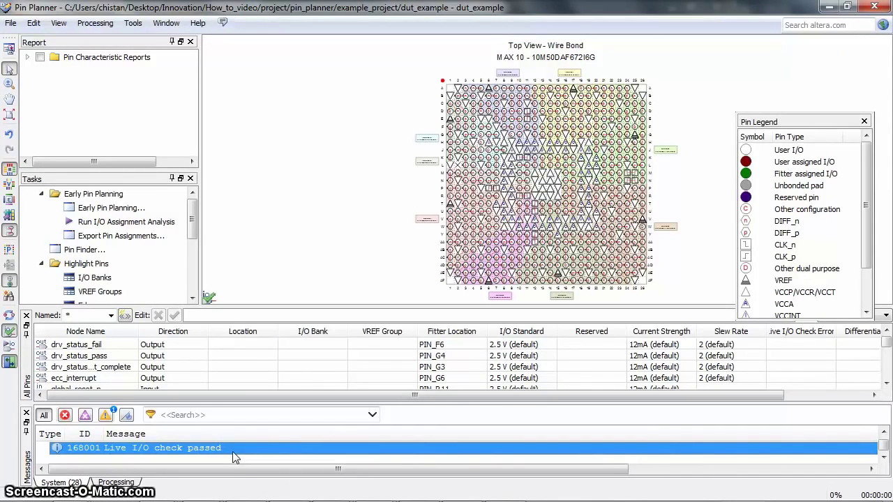
- Filter the pin list to nodes named *dq*
left_click(84, 315)
type("dq*")
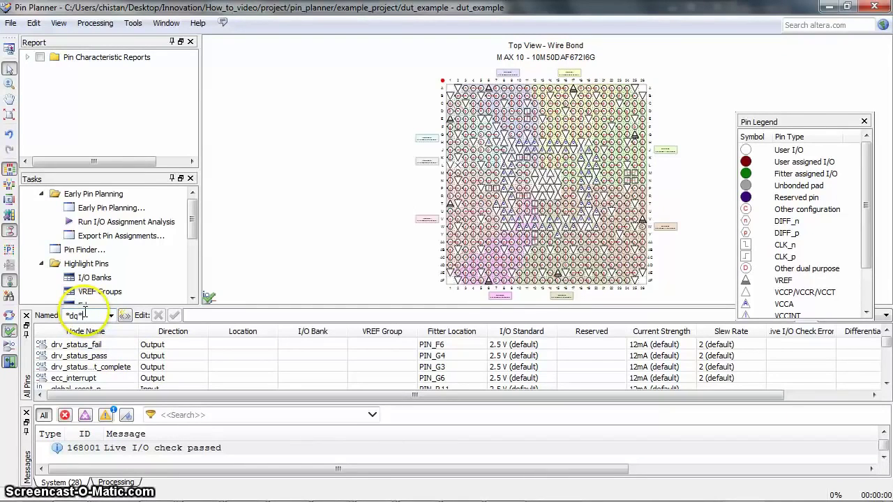
key("Return")
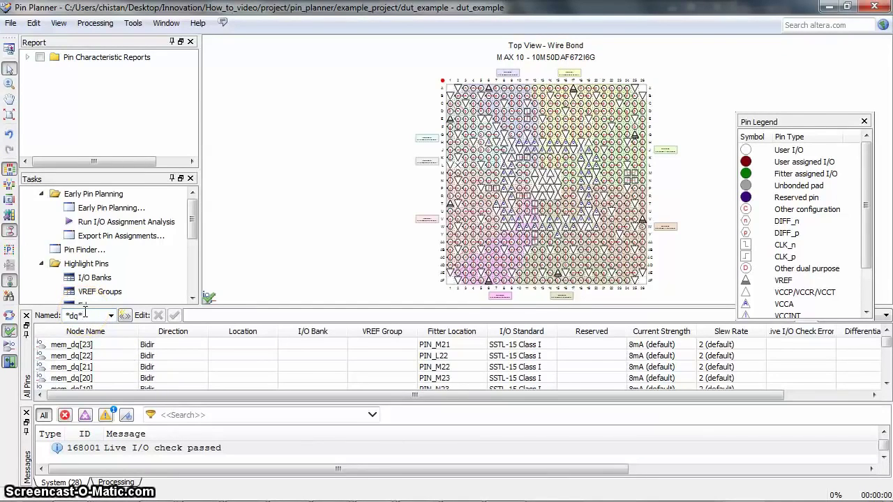
scroll(98, 370, "down", 2)
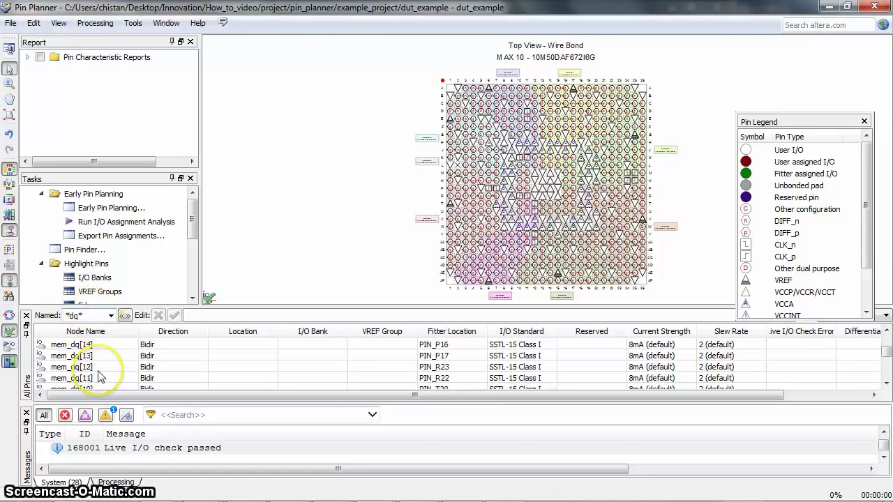
scroll(98, 377, "down", 4)
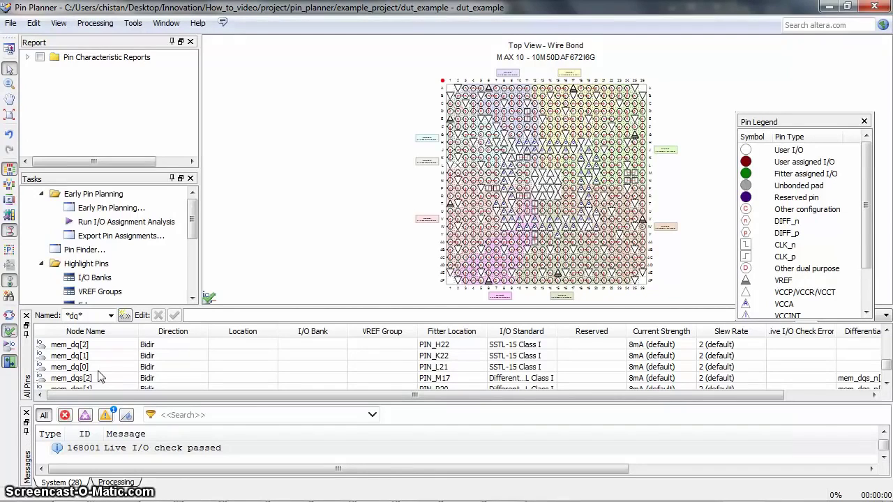
- Highlight the x8 mode DQ/DQS pin groups via Highlight Pins > Memory Pins > DQ/DQS
left_click(86, 264)
scroll(88, 269, "down", 1)
scroll(87, 268, "down", 2)
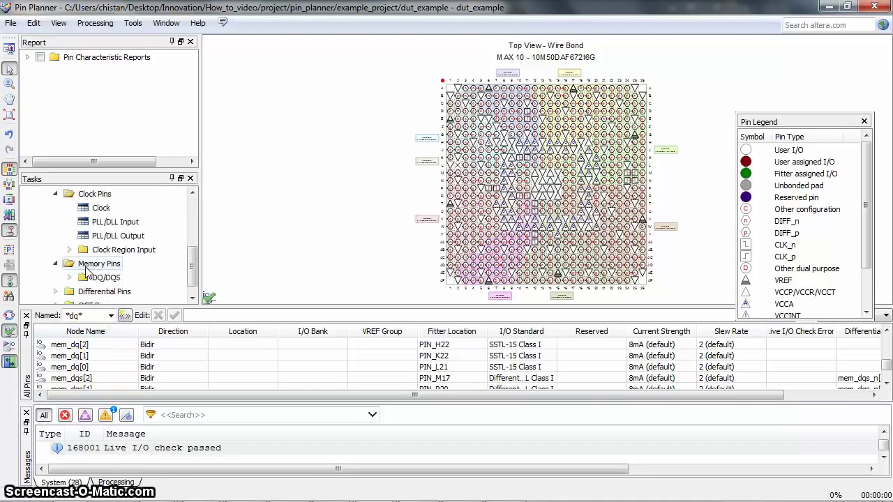
left_click(69, 278)
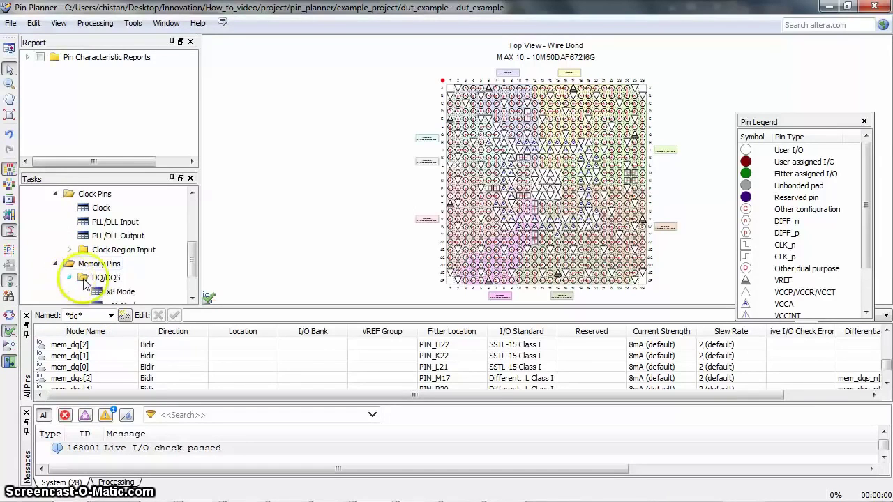
scroll(78, 279, "down", 1)
left_click(121, 254)
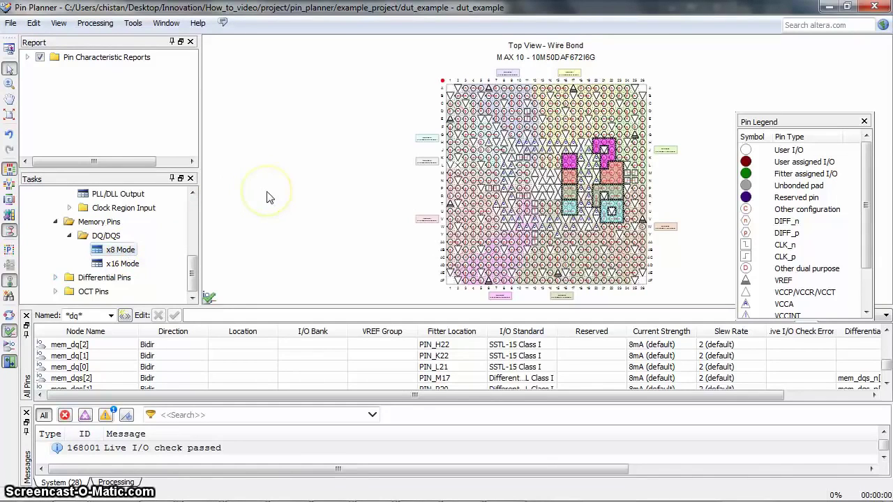
scroll(266, 197, "up", 1, "ctrl")
scroll(197, 190, "up", 3)
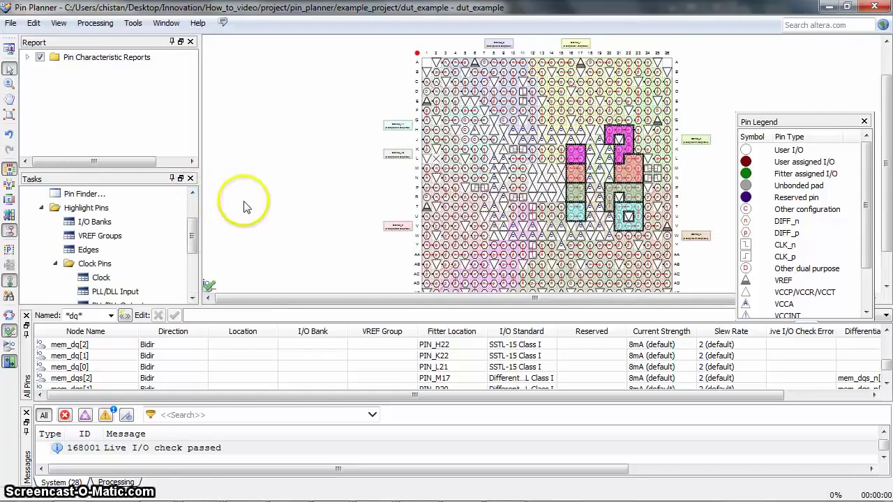
scroll(244, 206, "up", 1, "ctrl")
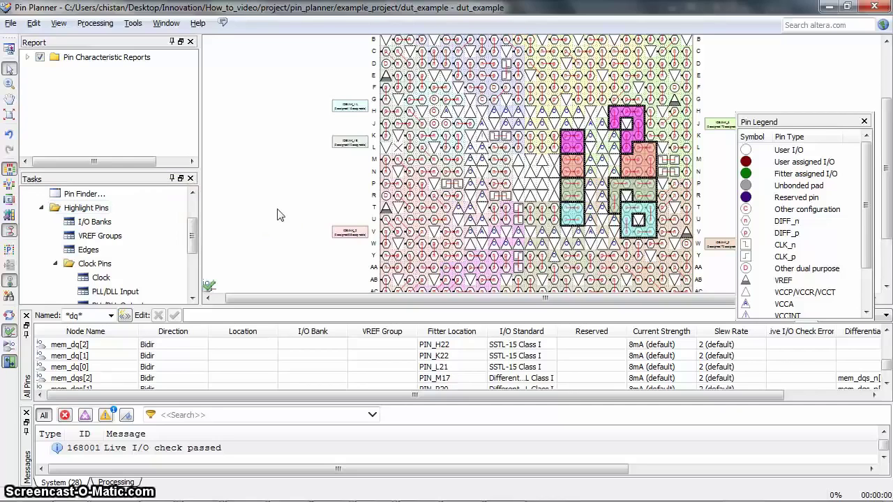
- Place mem_dq[2] on PIN_L21 in bank 6 and review the Live I/O Check Status window
left_click_drag(70, 345, 624, 113)
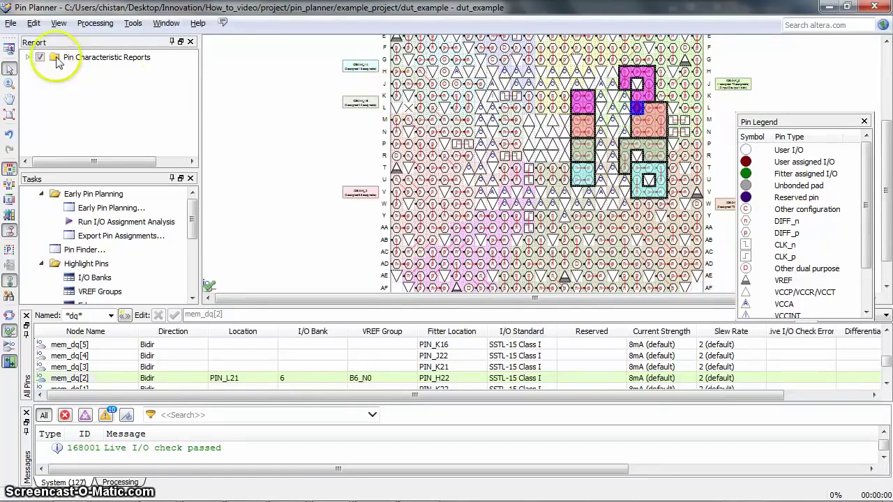
left_click(58, 23)
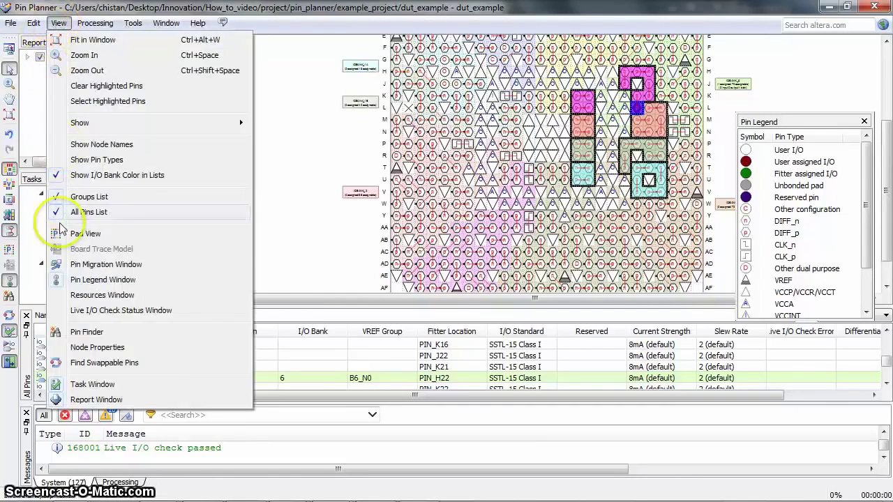
left_click(65, 313)
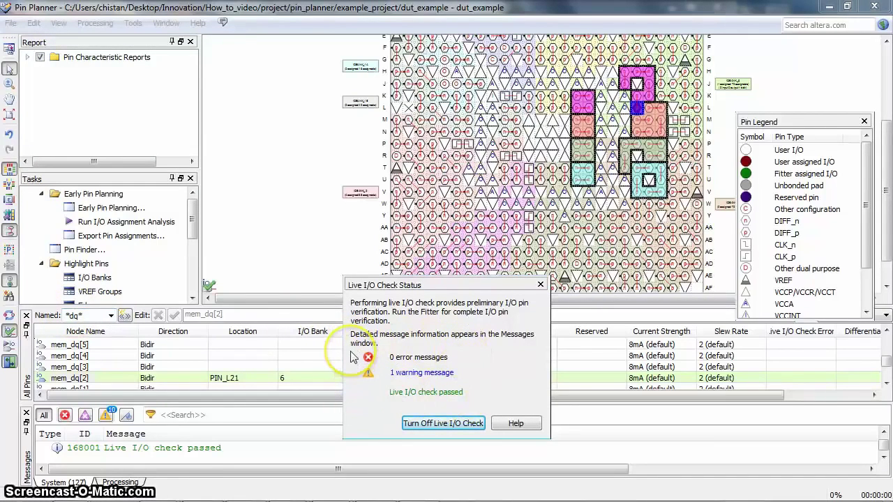
left_click(540, 284)
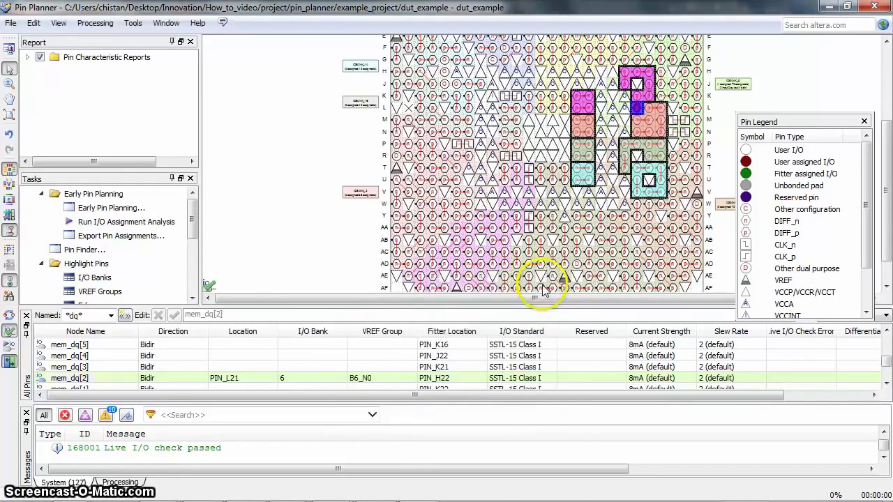
- Run I/O Assignment Analysis (0 errors, 19 warnings) and view the Fitter's Pin-Out File report
left_click(8, 350)
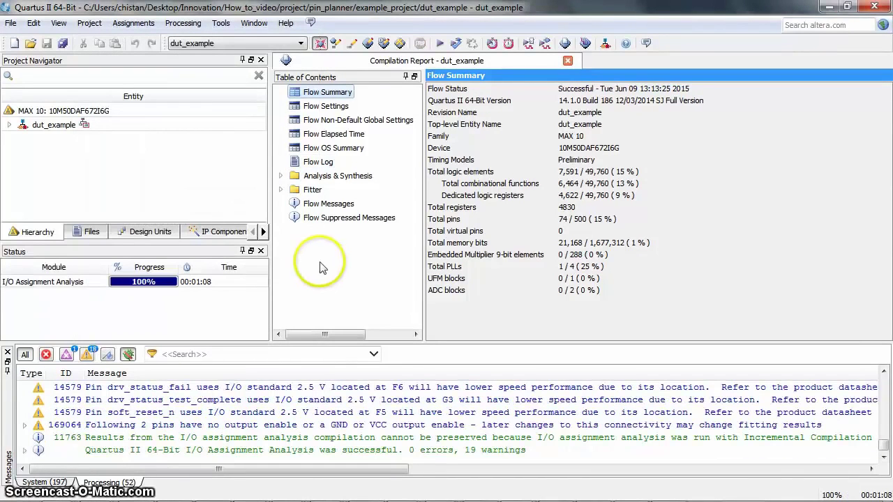
left_click(280, 190)
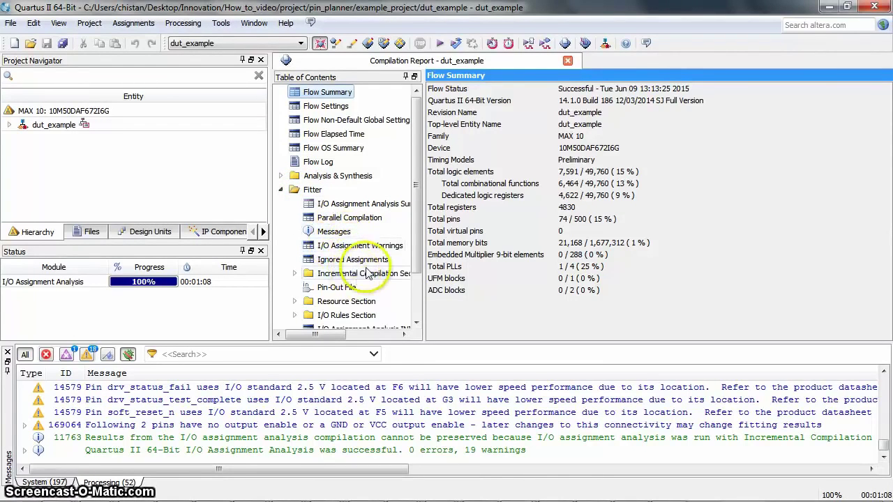
scroll(358, 251, "down", 1)
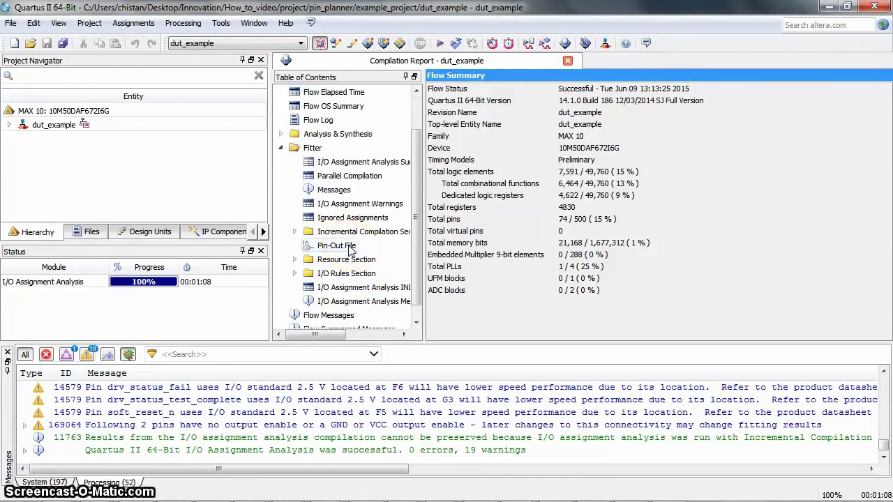
left_click(340, 246)
left_click_drag(887, 101, 884, 130)
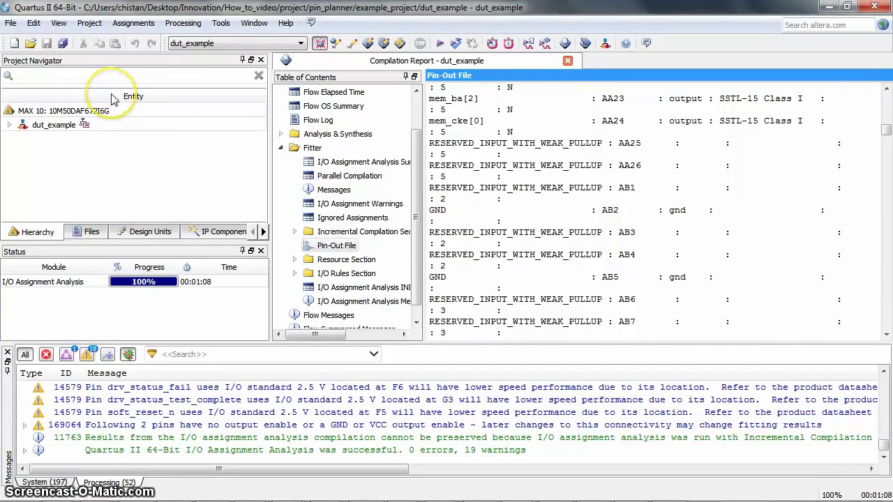
- Back-annotate pin and device assignments from the analysis results
left_click(132, 23)
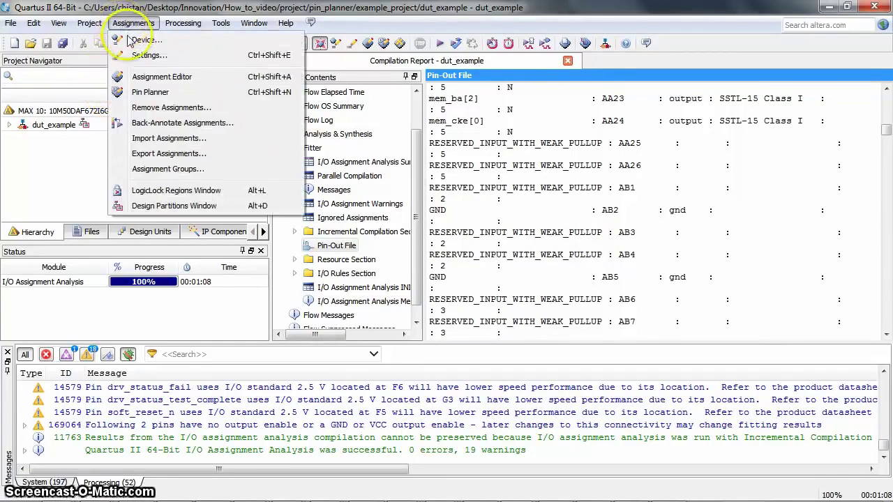
left_click(139, 125)
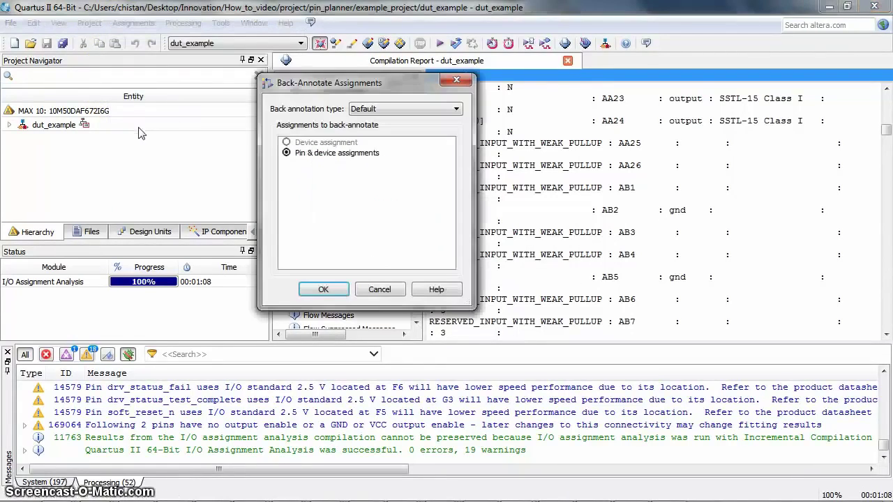
left_click(317, 290)
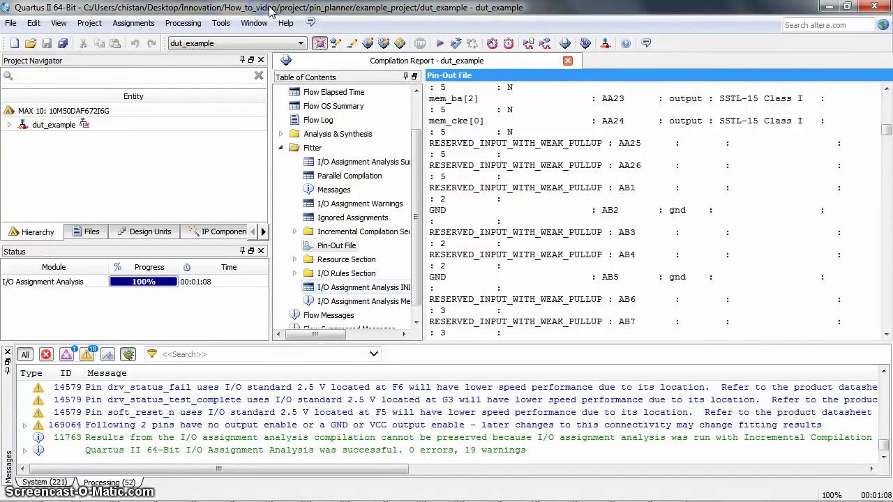
- Reopen Pin Planner and check each *dq* node's locked location, e.g. mem_dq[23] at PIN_M21
left_click(127, 28)
left_click(134, 89)
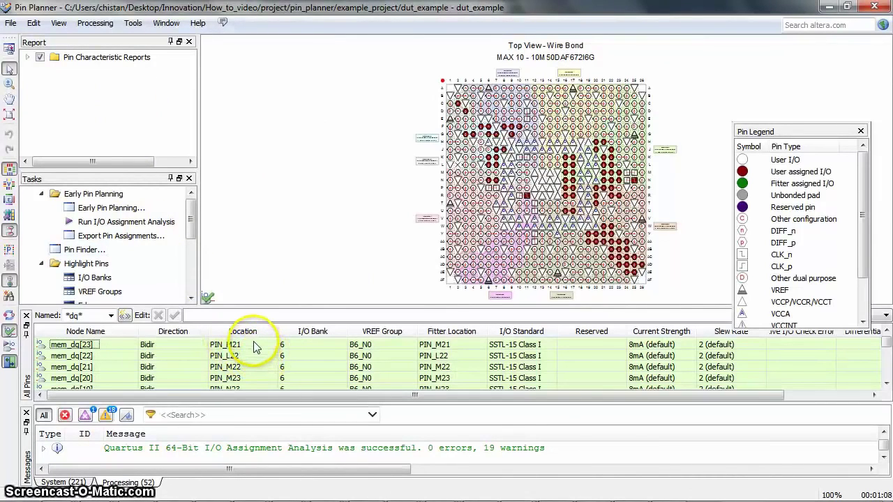
scroll(255, 346, "down", 4)
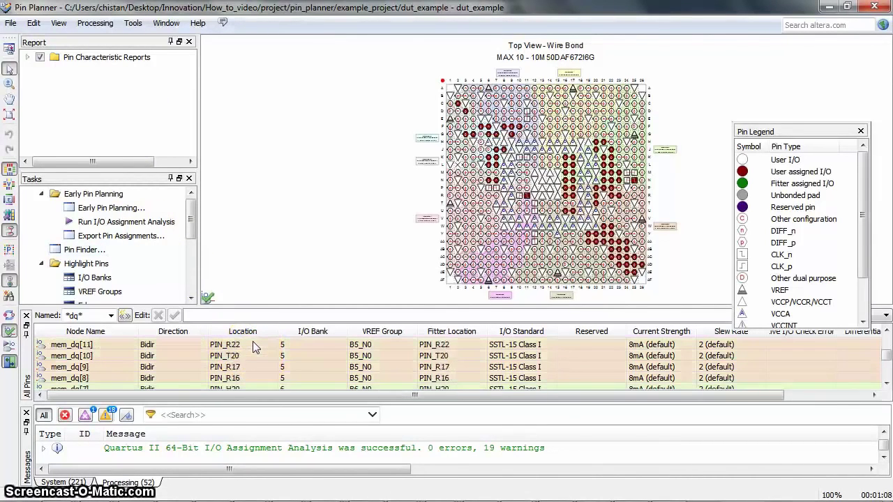
scroll(255, 347, "down", 3)
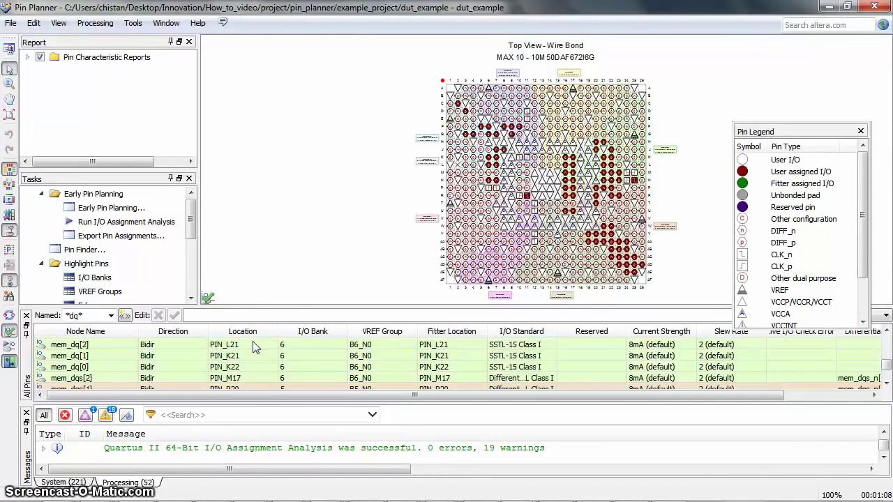